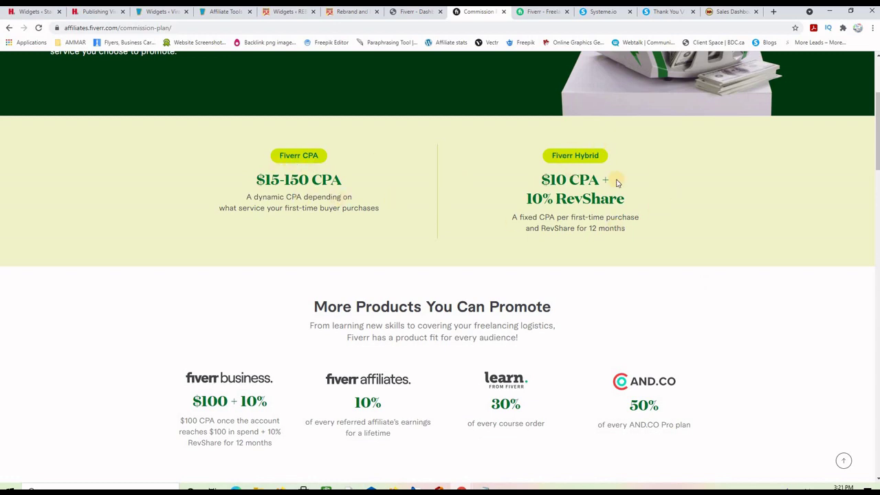
# Scan the CPA Commissions list, then return to the dashboard showing 2304 clicks and $54.05 commission.
pyautogui.scroll(-6, 733, 268)
pyautogui.scroll(-4, 761, 275)
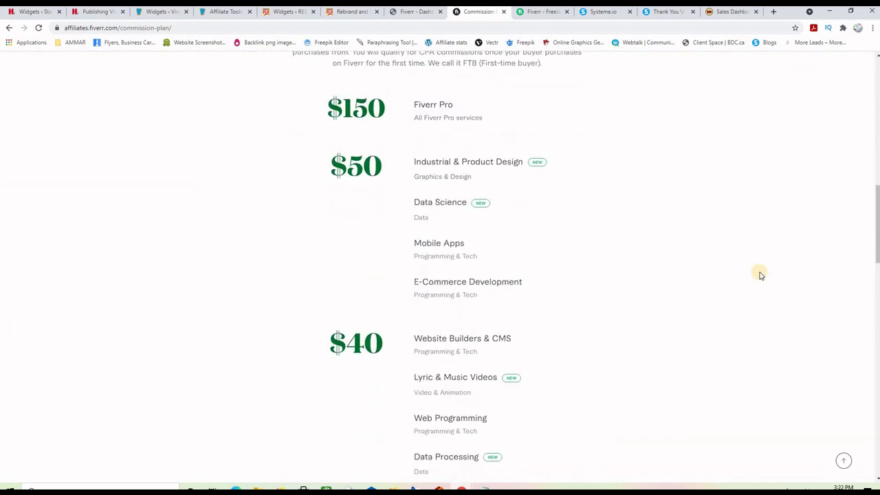
pyautogui.scroll(5, 759, 274)
pyautogui.scroll(5, 759, 269)
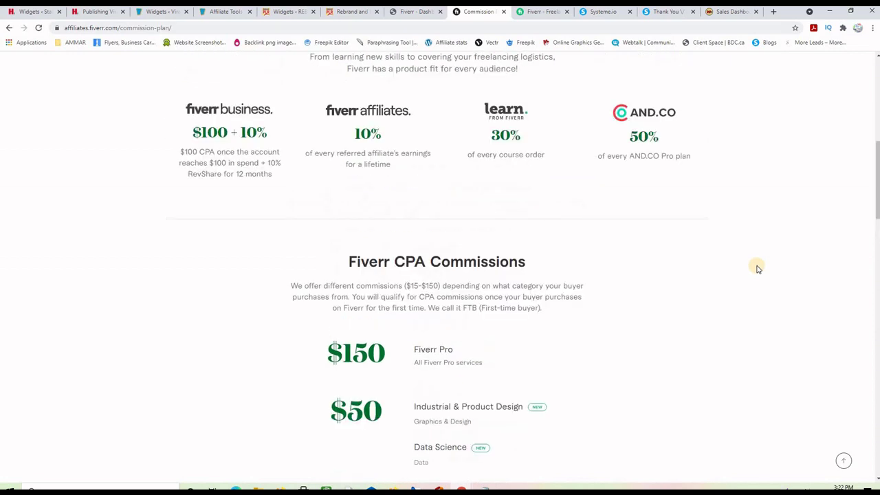
pyautogui.hotkey('ctrl', 'shift', 'Tab')
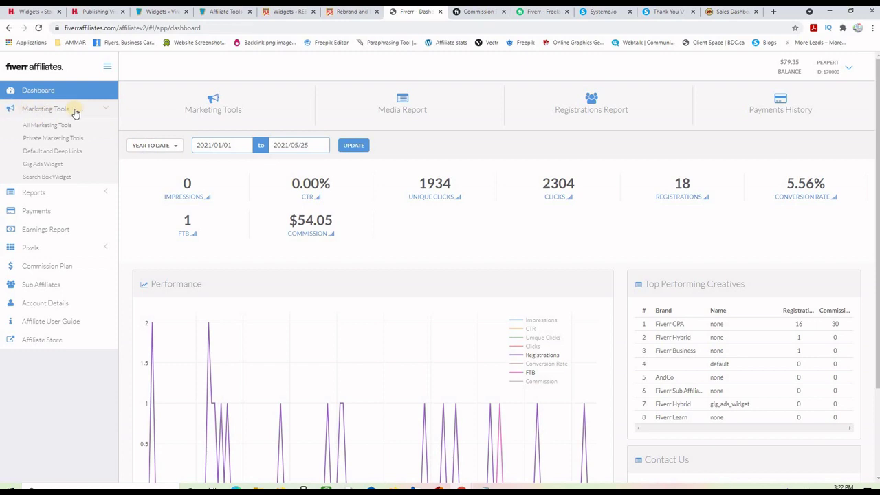
# Open Marketing Tools > Gig Ads Widget, then view the Affiliate Tools and WordPress Widgets tabs.
pyautogui.click(34, 165)
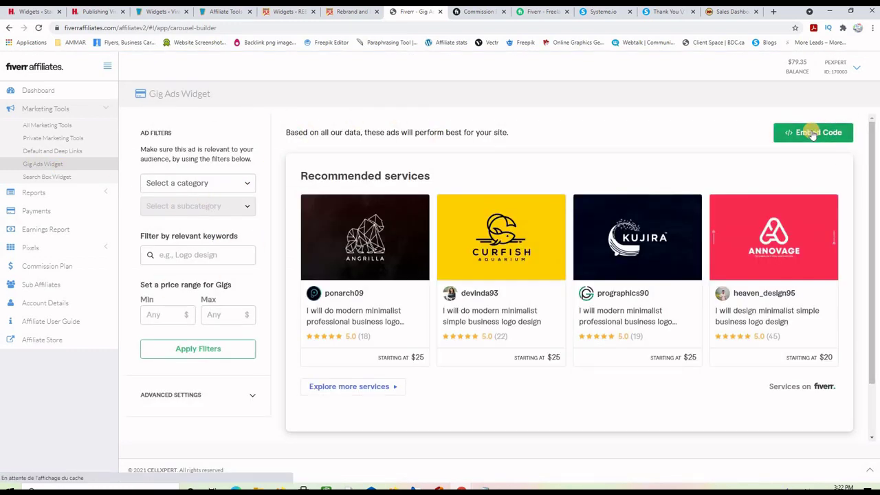
pyautogui.click(224, 12)
pyautogui.click(161, 10)
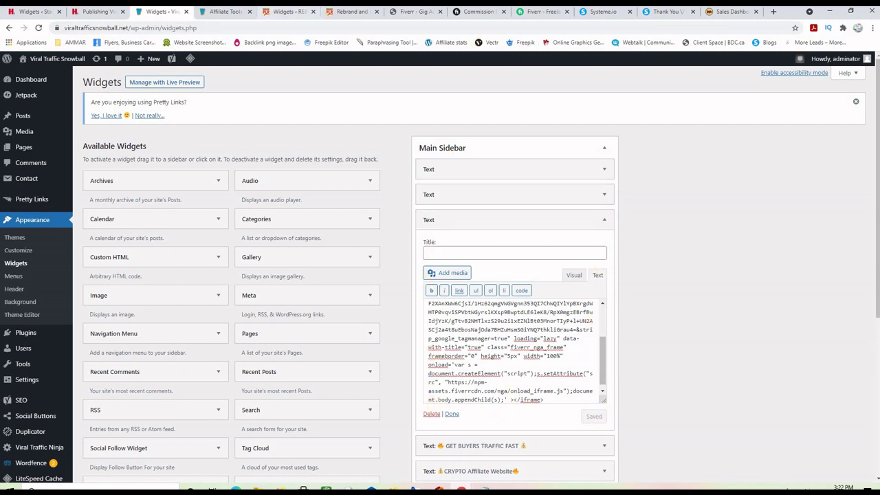
# Show the live Affiliate Tools page with its 'Traffic Sellers on Fiverr' sidebar widget.
pyautogui.click(216, 12)
pyautogui.scroll(5, 790, 234)
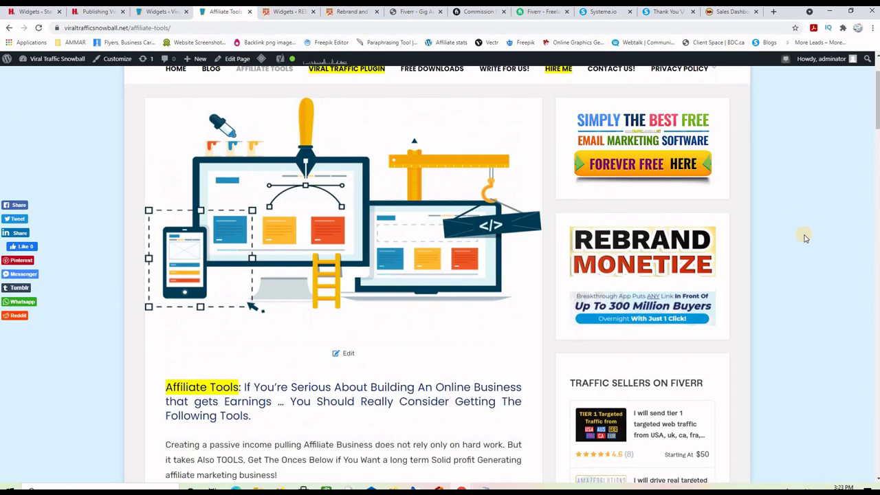
pyautogui.scroll(-5, 772, 240)
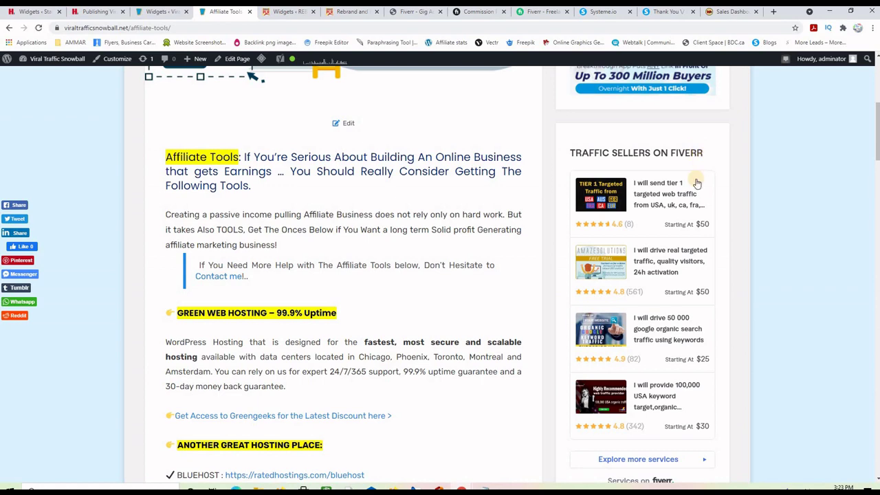
# View the Rebrand PLR homepage's book marketing sidebar gigs, then return to the Fiverr Gig Ads builder.
pyautogui.click(349, 12)
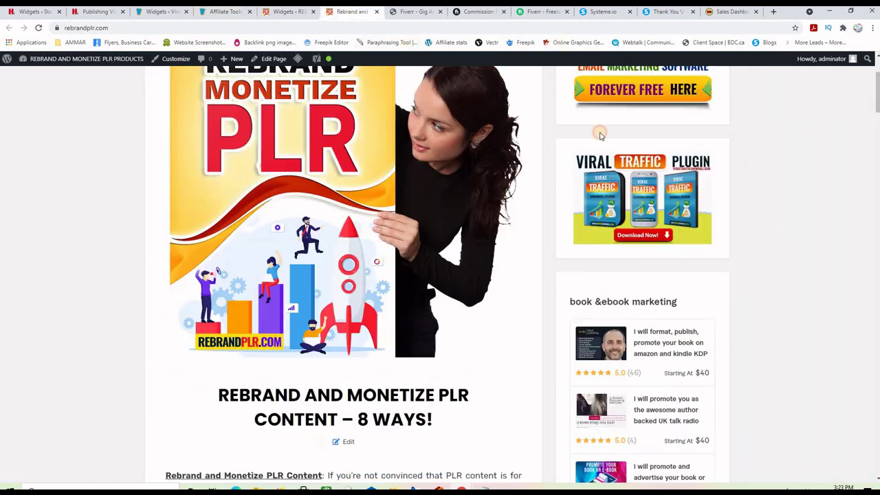
pyautogui.scroll(2, 825, 310)
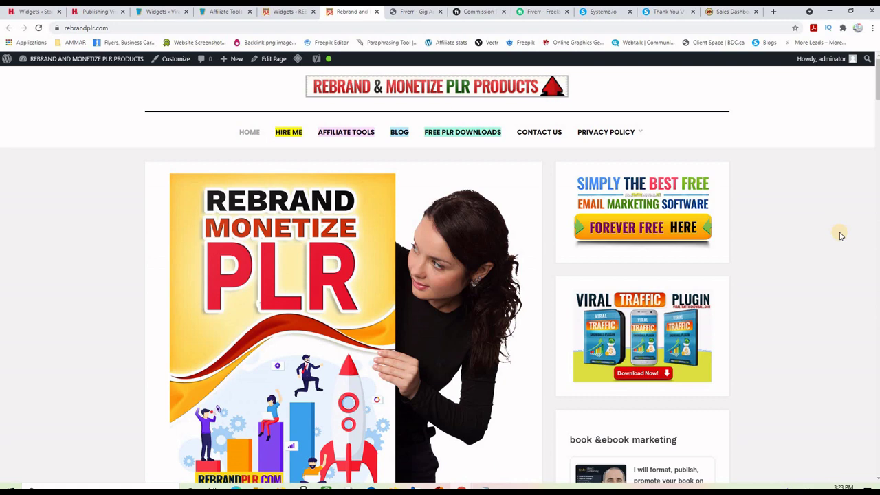
pyautogui.click(413, 12)
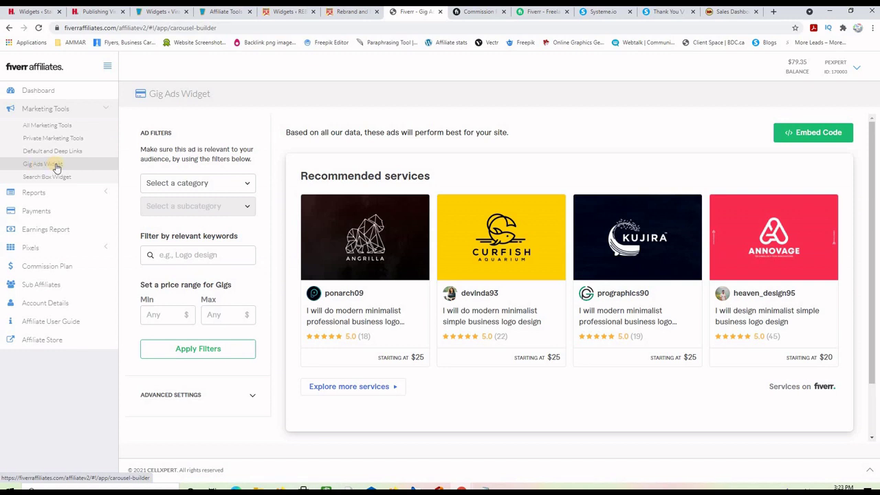
# Set the gig category to Digital Marketing and the subcategory to Book & eBook Marketing.
pyautogui.click(220, 186)
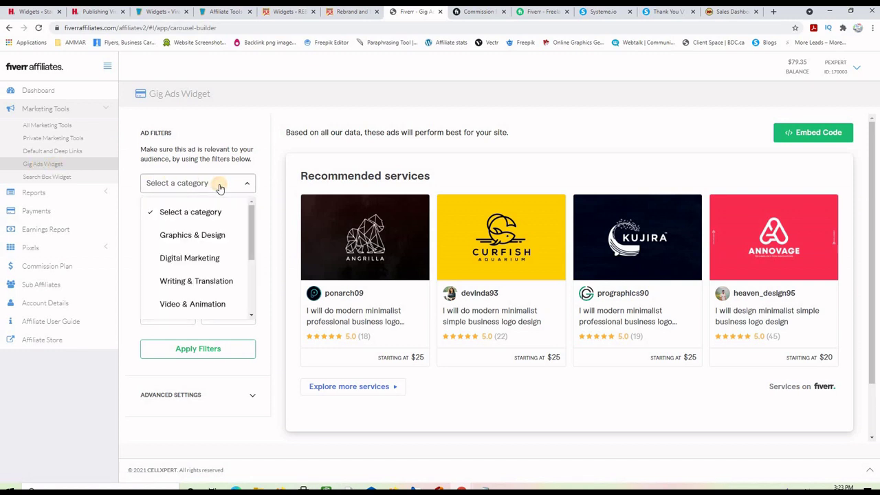
pyautogui.click(172, 259)
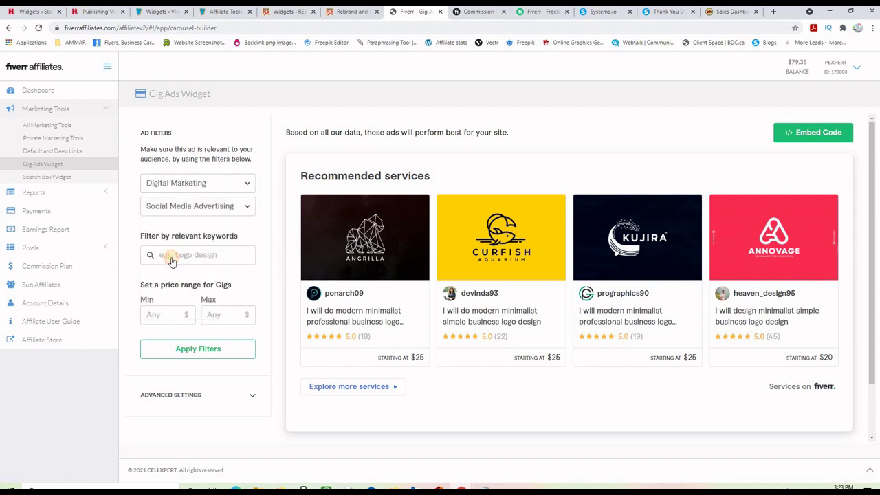
pyautogui.click(191, 206)
pyautogui.moveTo(286, 235); pyautogui.dragTo(289, 274)
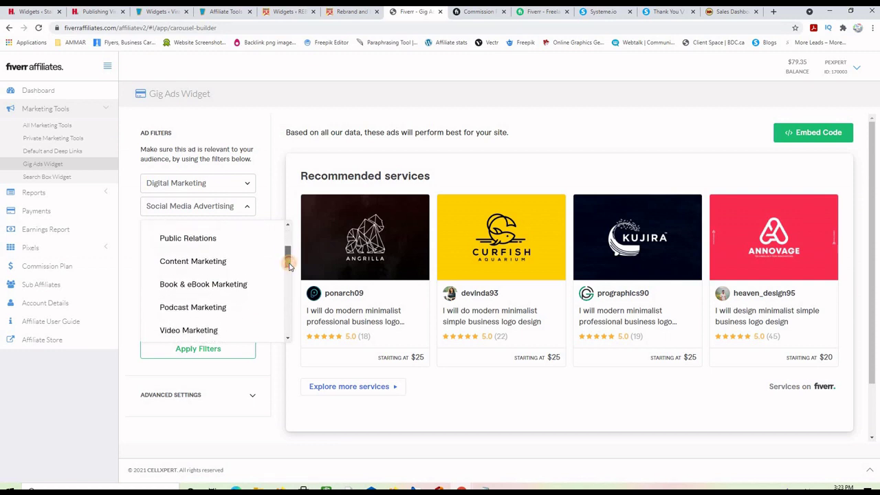
pyautogui.click(212, 280)
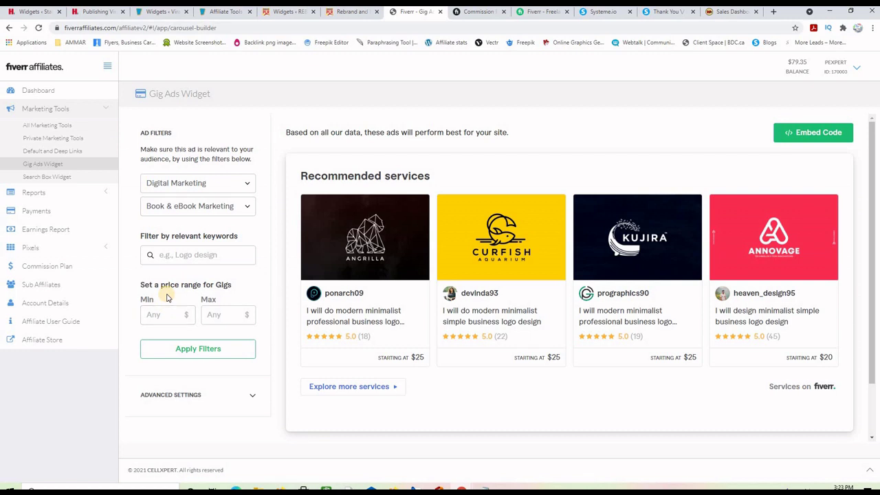
# Limit gig prices to a minimum of 25 and maximum of 150, and apply the filters.
pyautogui.click(157, 314)
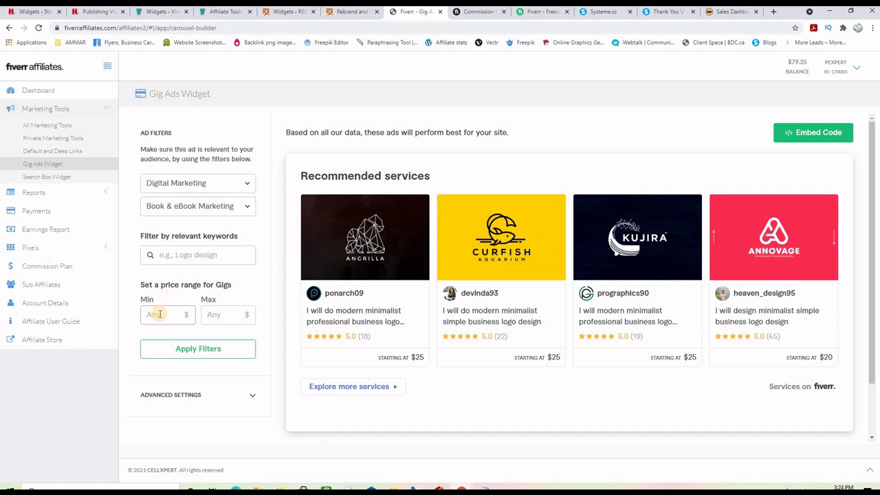
pyautogui.write('25')
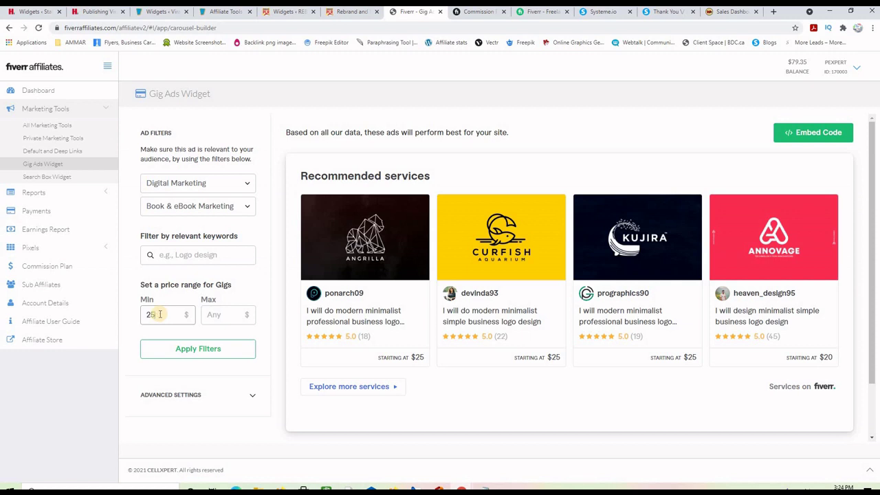
pyautogui.click(226, 315)
pyautogui.write('150')
pyautogui.click(187, 349)
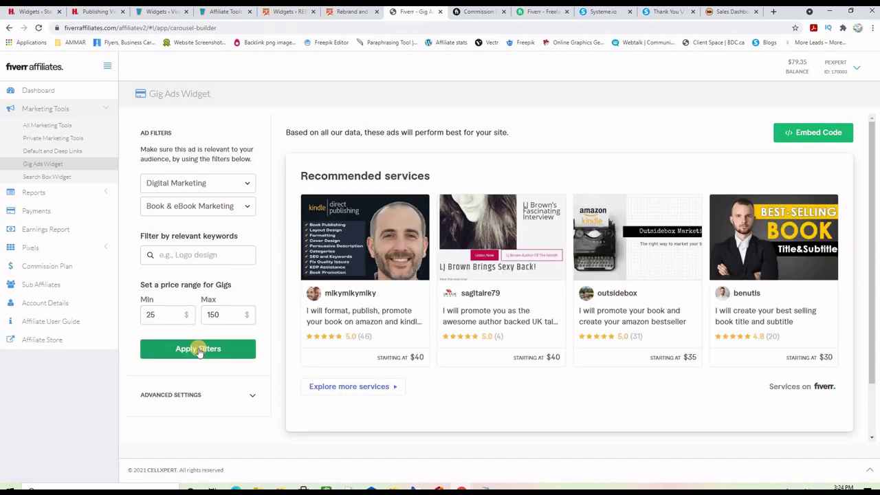
# In the advanced widget settings, replace the 'Recommended services' ad title with 'BEST FIVERR GIGS'.
pyautogui.scroll(-1, 198, 347)
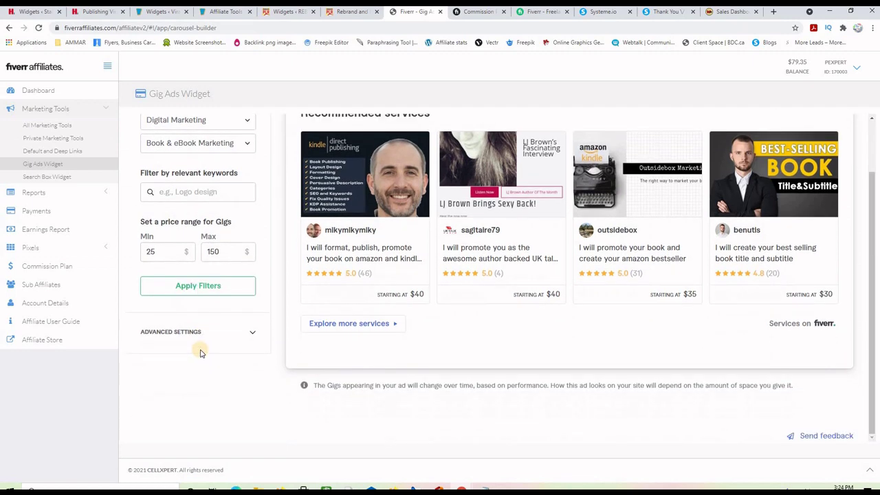
pyautogui.click(195, 335)
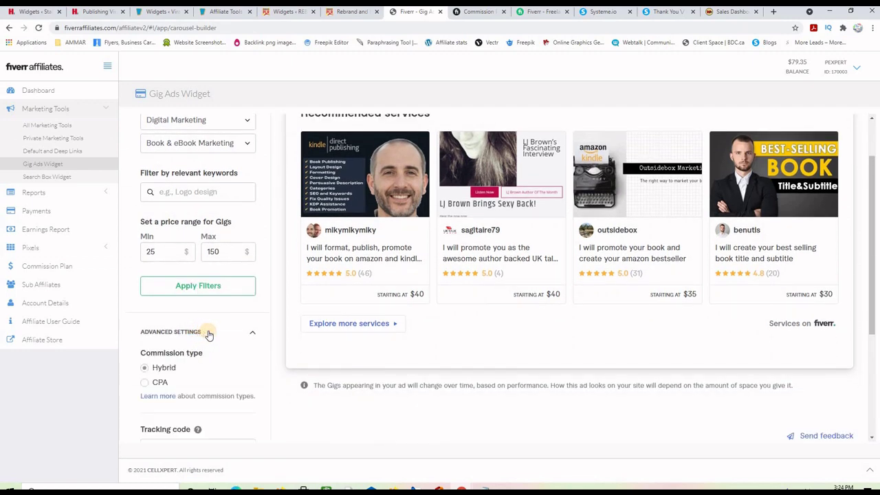
pyautogui.scroll(-2, 206, 334)
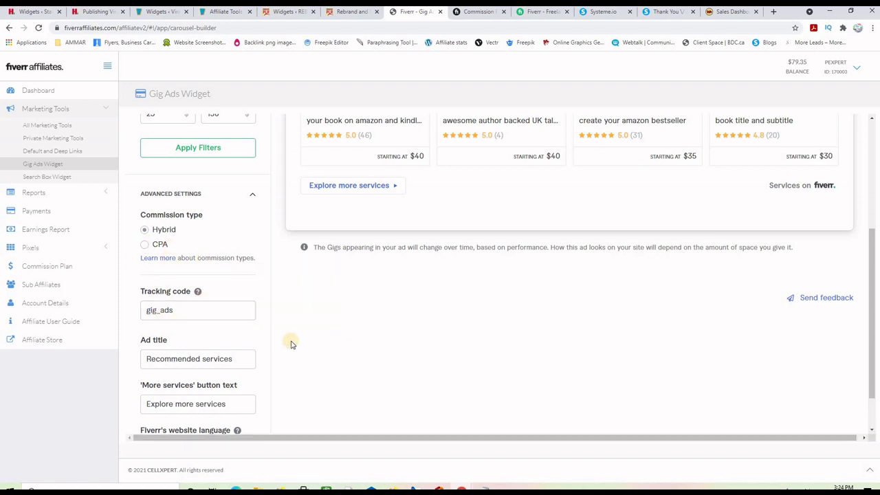
pyautogui.scroll(-1, 289, 340)
pyautogui.moveTo(232, 312); pyautogui.dragTo(137, 312)
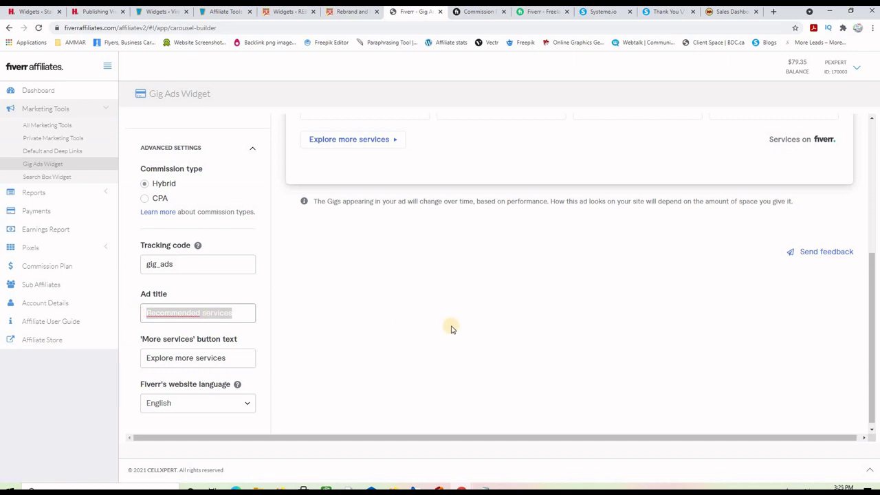
pyautogui.press('capslock')
pyautogui.write('BEST FIVERR GIGS')
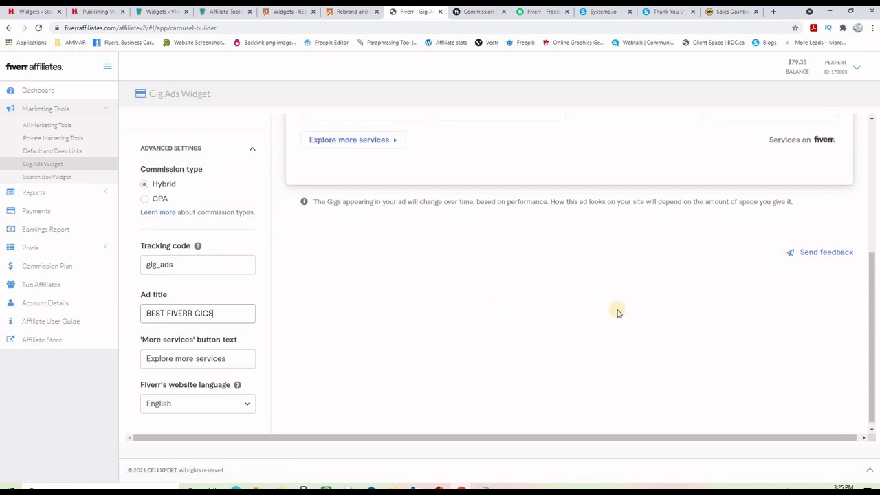
# Reapply the Book & eBook Marketing, $25–150 filters to the ad preview.
pyautogui.scroll(3, 285, 280)
pyautogui.scroll(-3, 215, 304)
pyautogui.scroll(3, 216, 291)
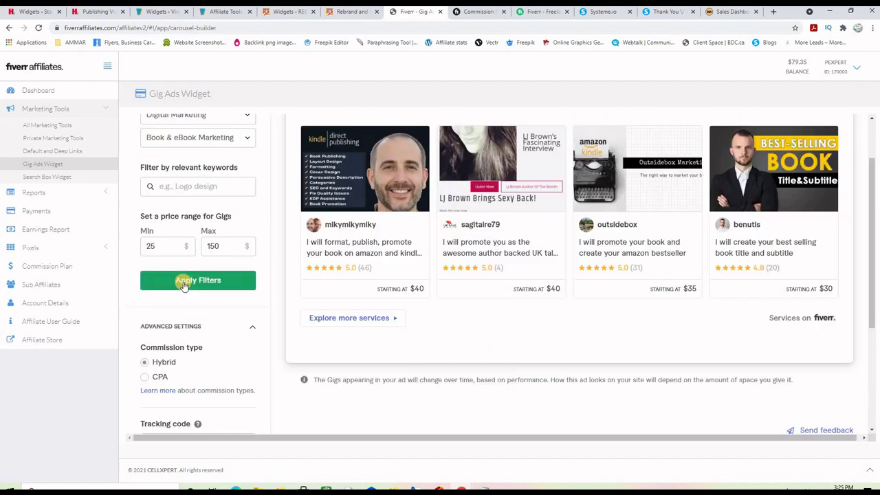
pyautogui.click(184, 281)
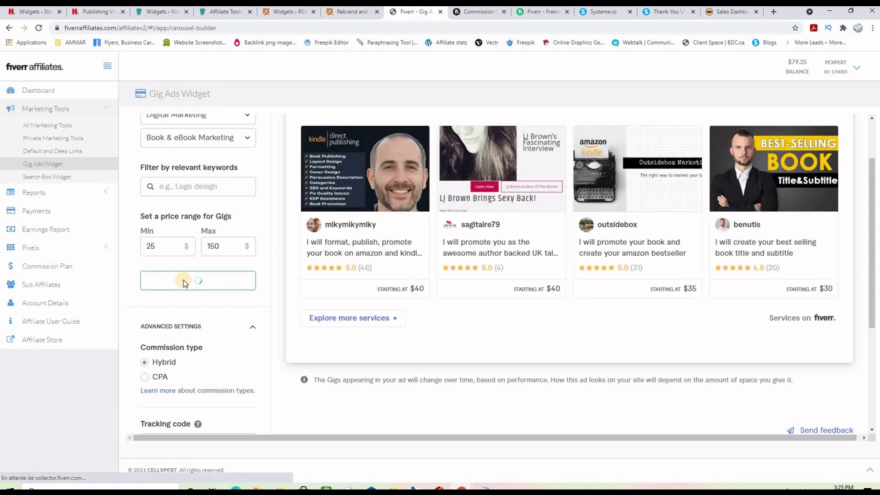
# Copy the BEST FIVERR GIGS embed code and go to the WordPress Widgets page.
pyautogui.scroll(1, 790, 172)
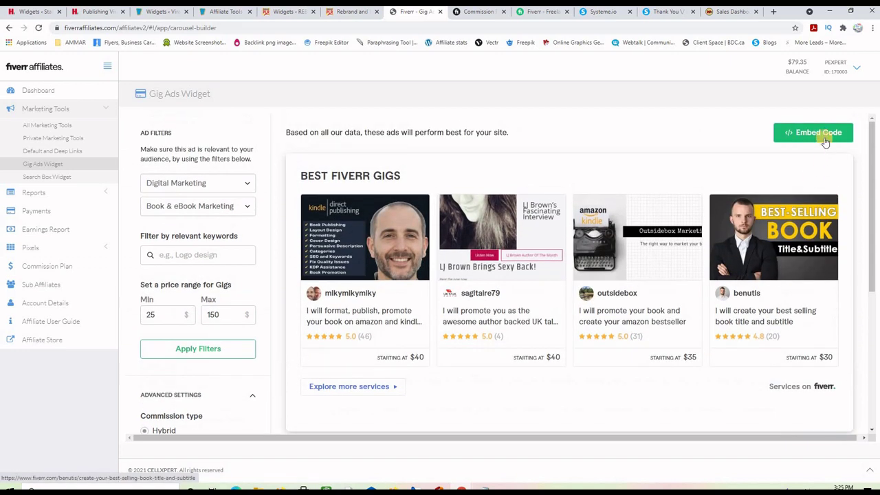
pyautogui.click(825, 135)
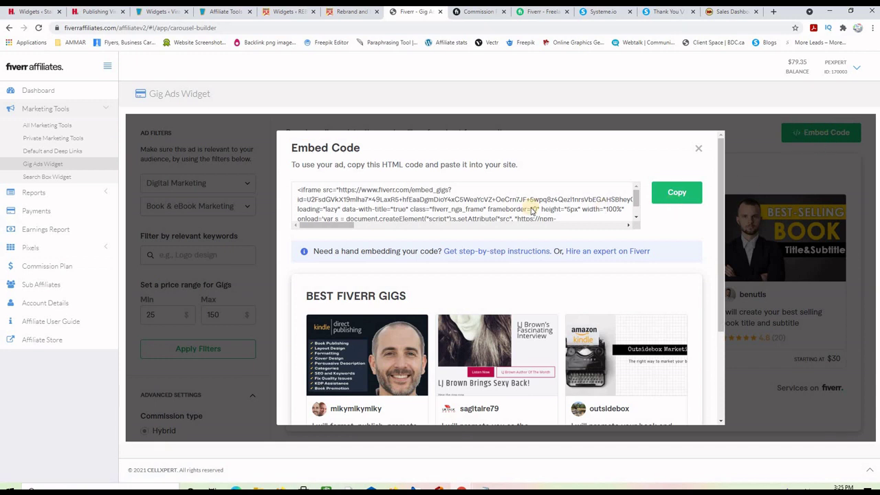
pyautogui.click(677, 193)
pyautogui.click(285, 12)
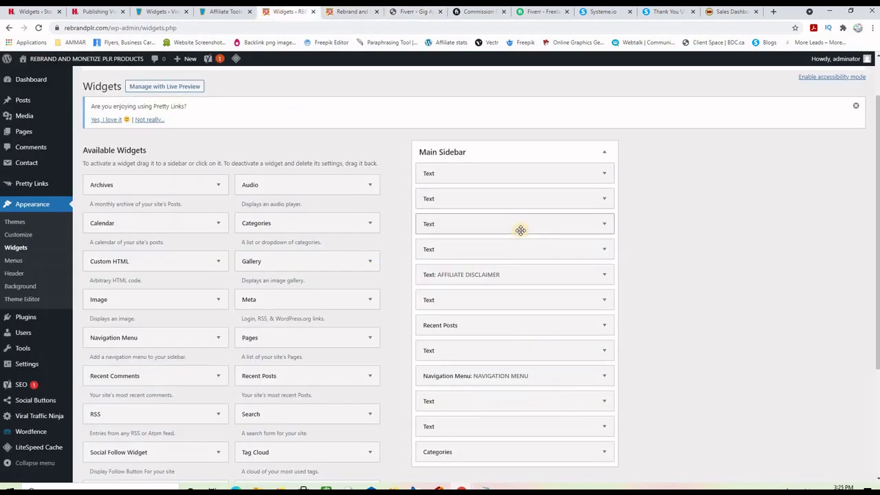
pyautogui.click(605, 225)
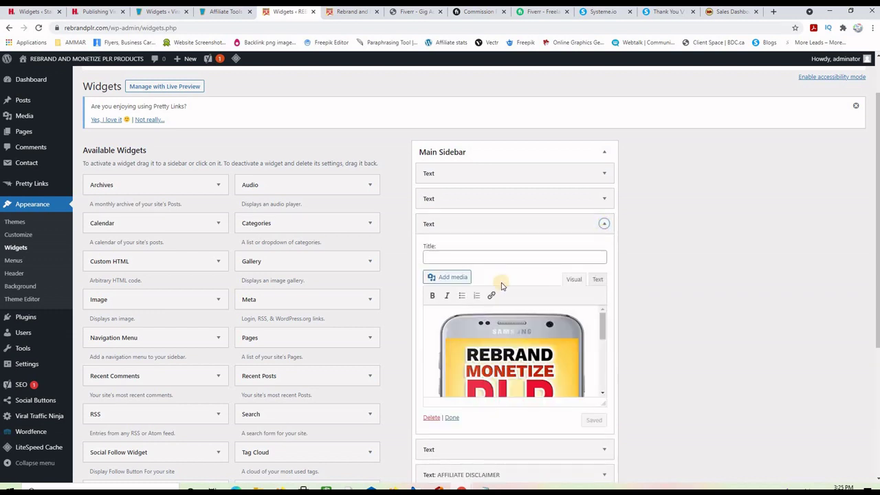
pyautogui.click(347, 13)
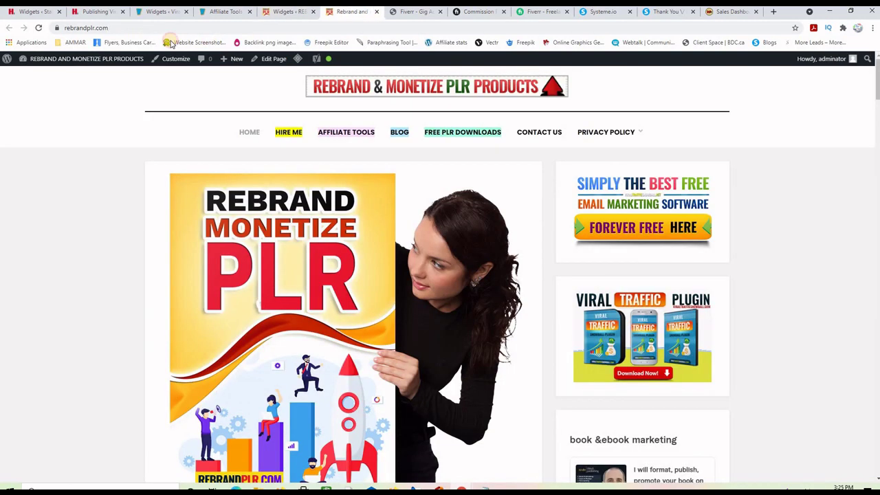
pyautogui.click(37, 28)
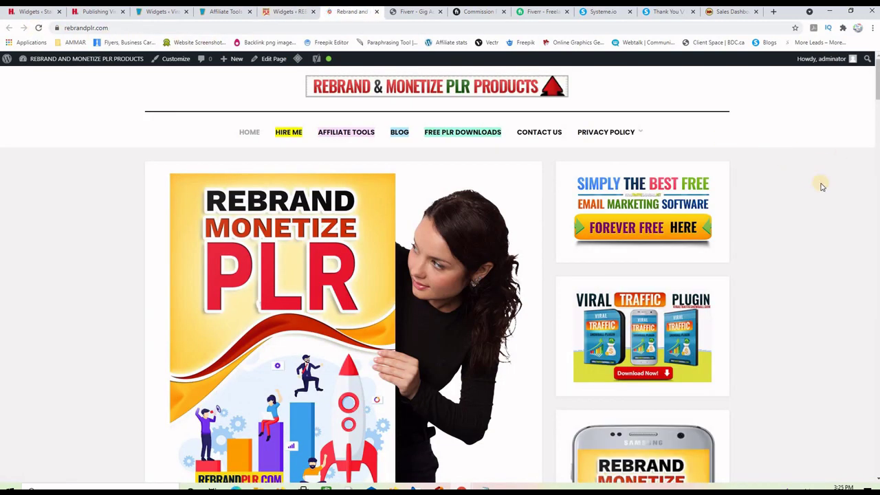
pyautogui.scroll(-3, 818, 193)
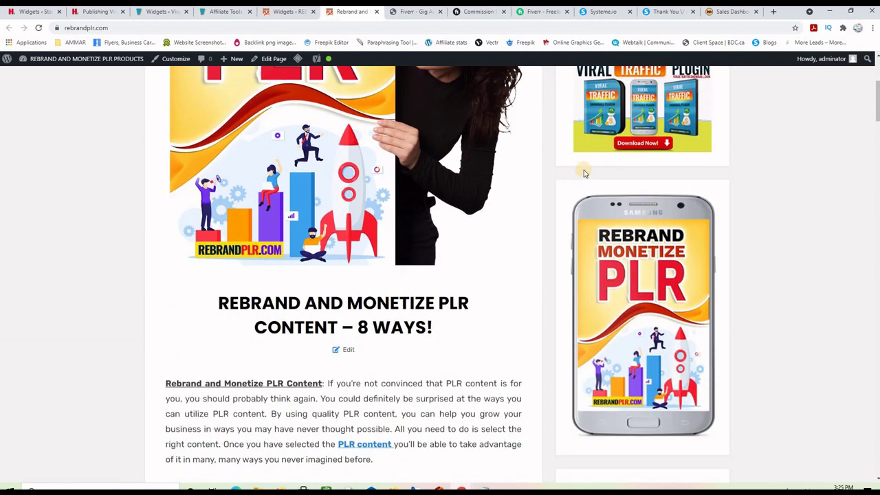
pyautogui.click(282, 13)
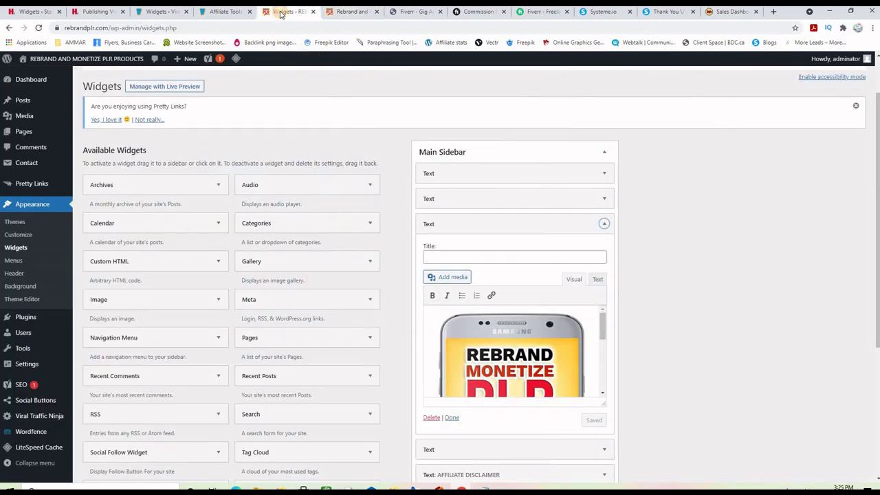
pyautogui.click(603, 224)
pyautogui.scroll(-2, 722, 249)
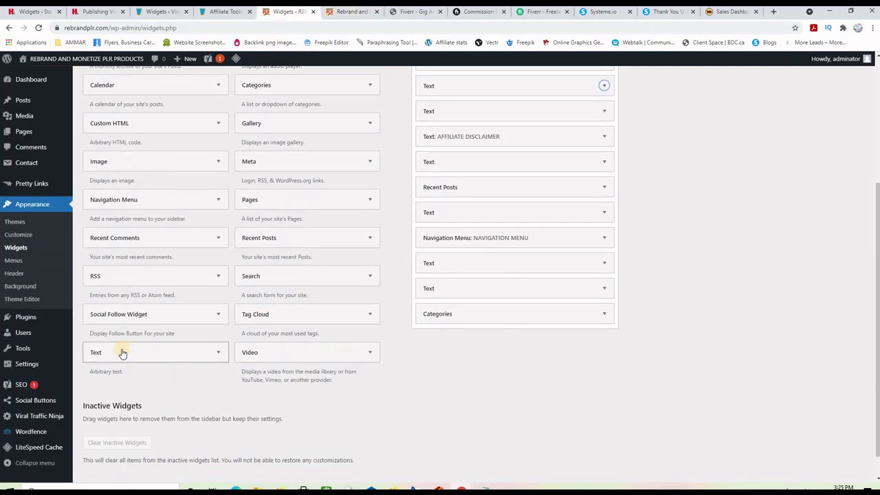
# Add a Main Sidebar Text widget with the pasted Fiverr iframe code, save it, and reload the site.
pyautogui.moveTo(165, 361); pyautogui.dragTo(467, 282)
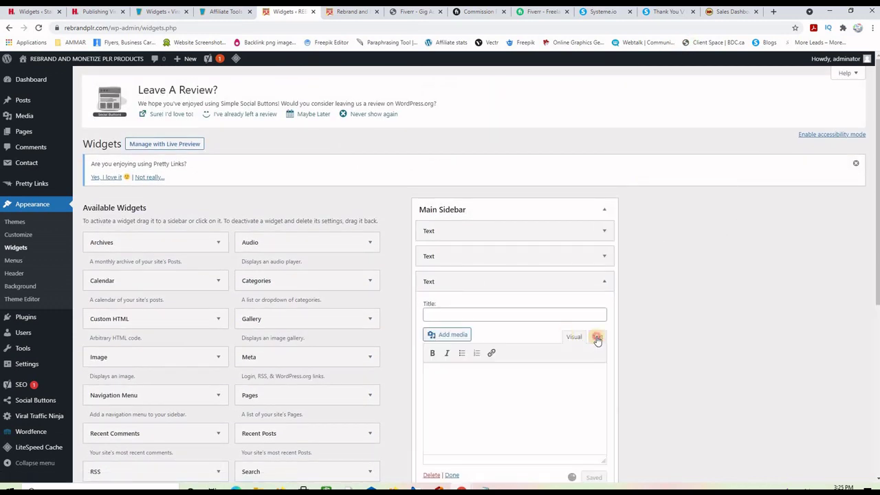
pyautogui.click(597, 337)
pyautogui.scroll(-2, 635, 314)
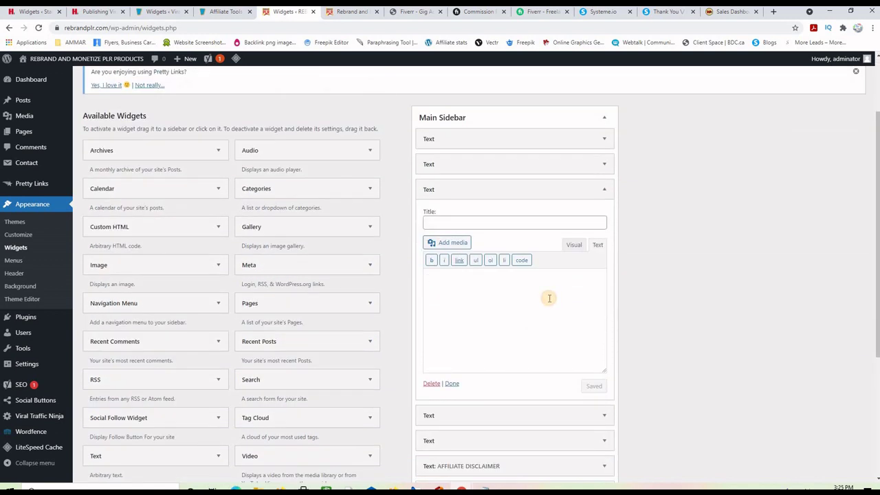
pyautogui.hotkey('ctrl', 'v')
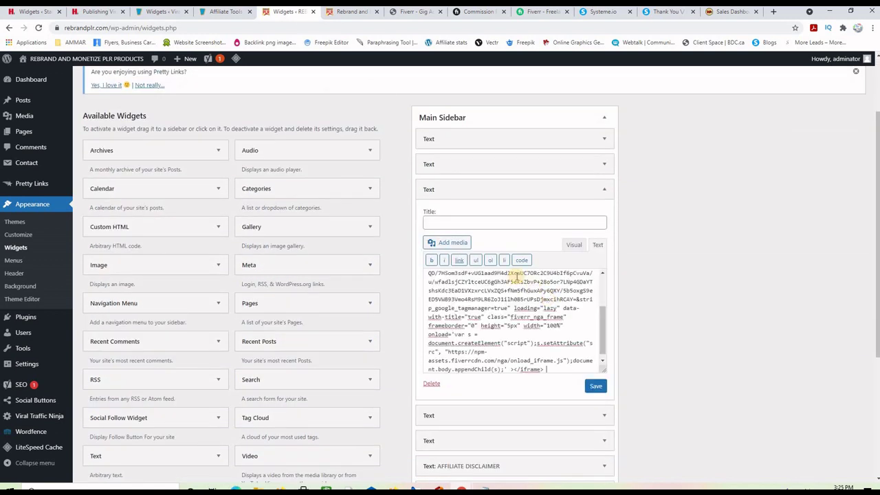
pyautogui.click(597, 388)
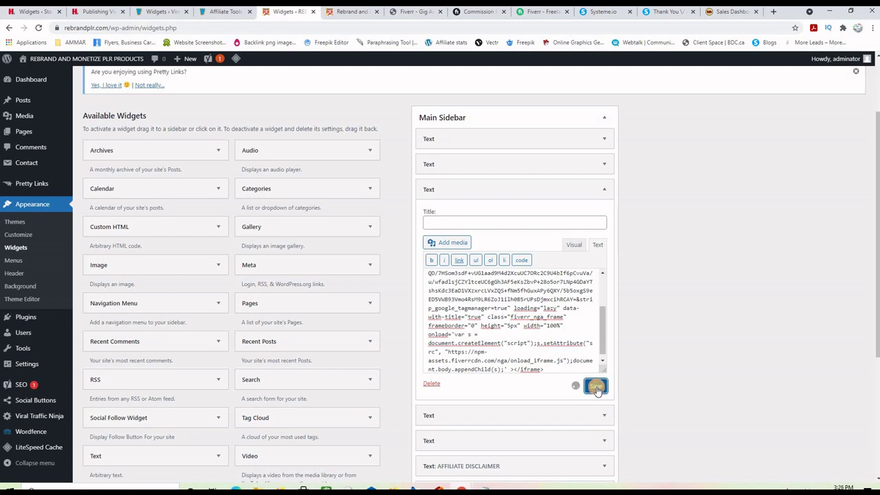
pyautogui.click(345, 11)
pyautogui.click(39, 28)
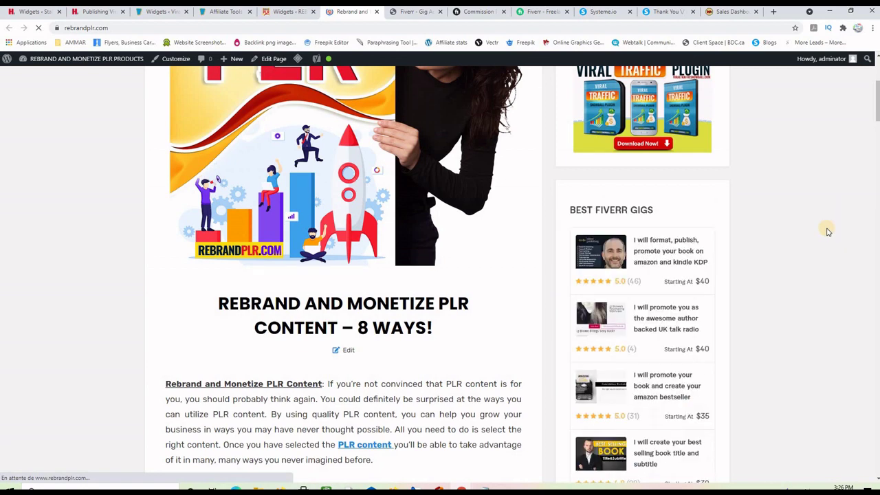
pyautogui.scroll(-1, 828, 233)
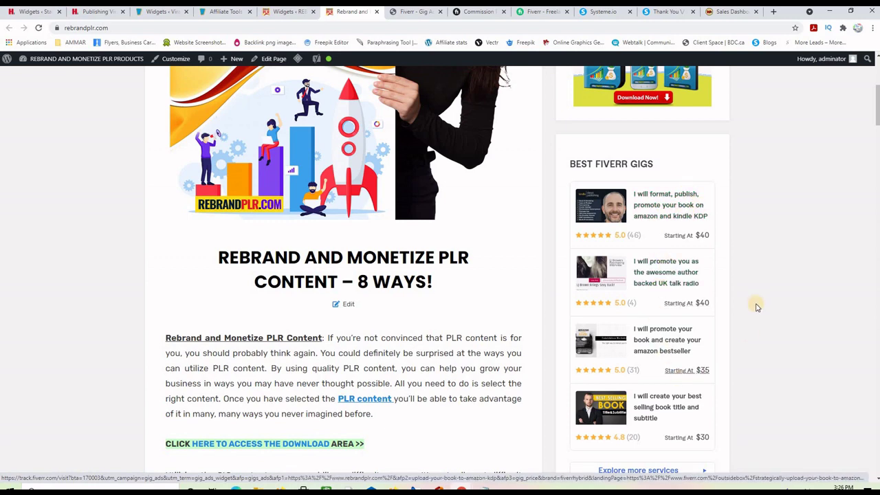
pyautogui.scroll(-1, 756, 303)
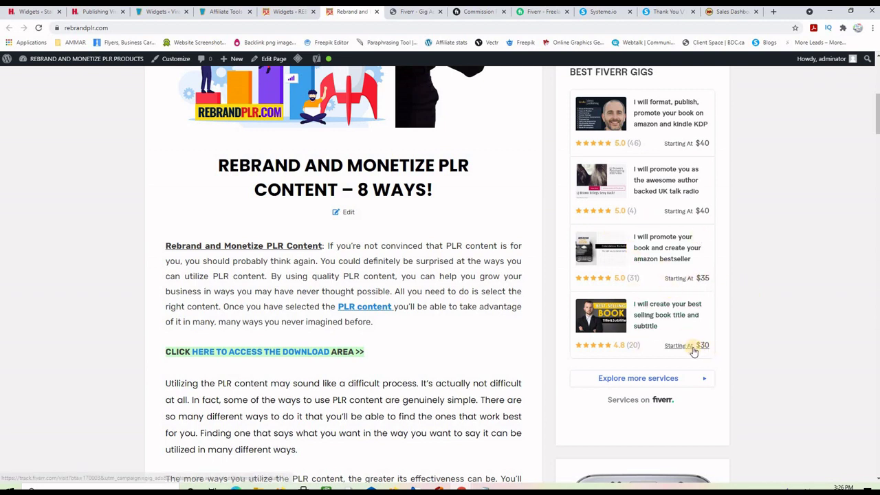
pyautogui.scroll(1, 767, 329)
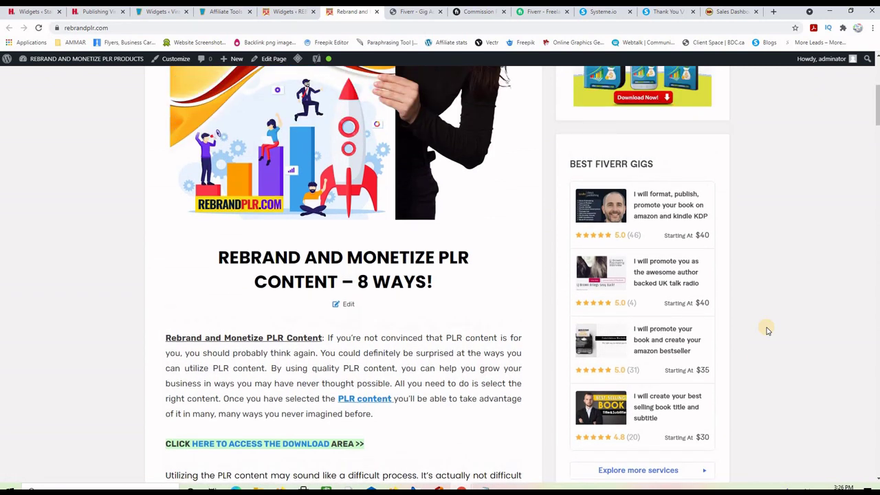